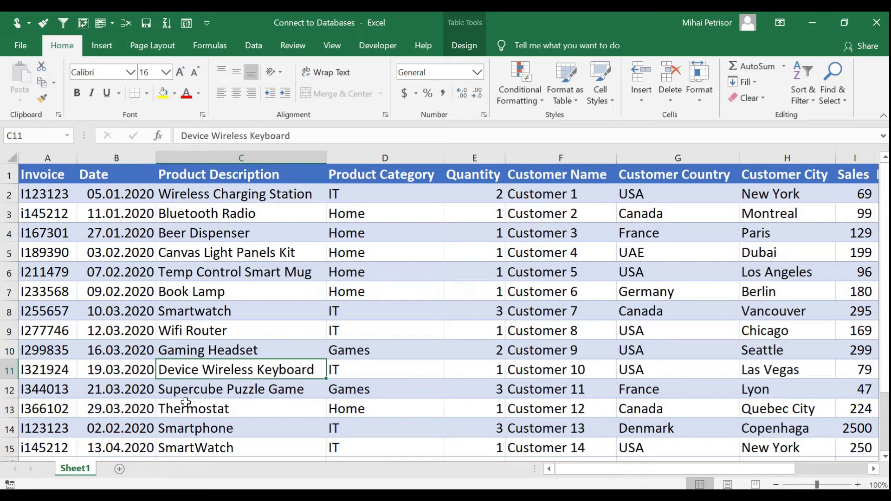
Review the sales table's entries and dates, leaving the active cell inside the table
{"action": "left_click", "coordinate": [274, 277]}
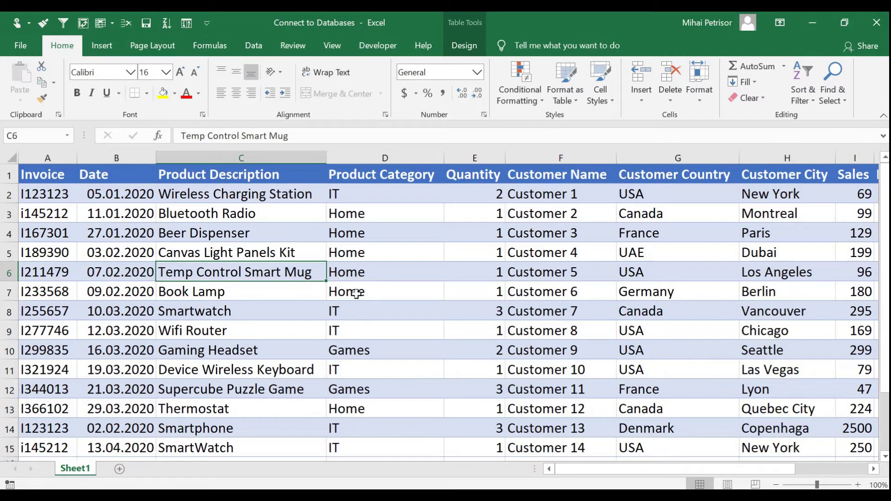
{"action": "scroll", "coordinate": [178, 251], "scroll_direction": "down", "scroll_amount": 2}
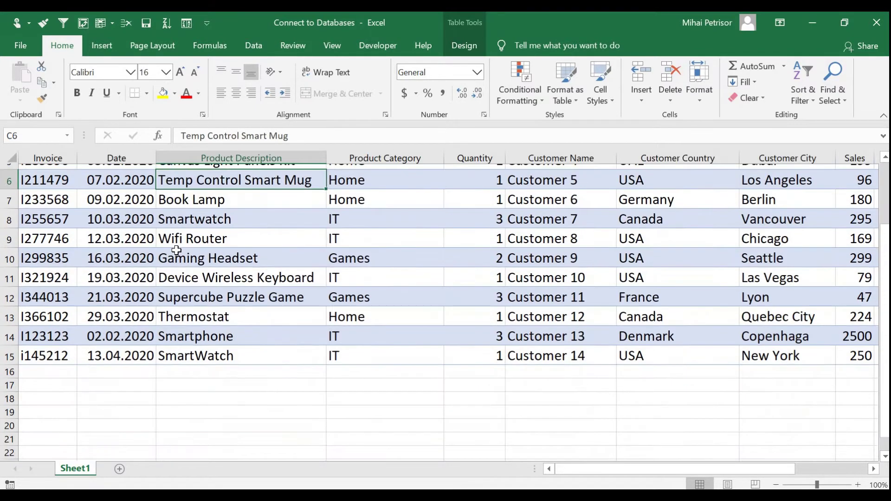
{"action": "scroll", "coordinate": [177, 251], "scroll_direction": "up", "scroll_amount": 2}
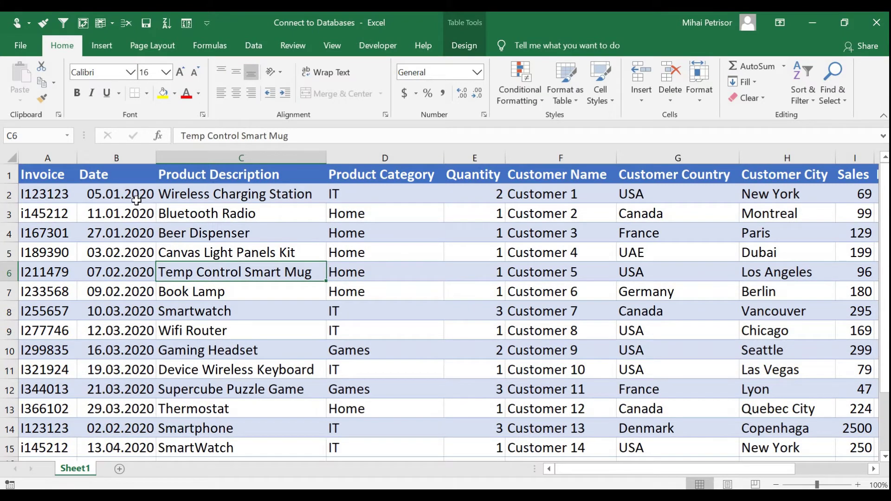
{"action": "left_click_drag", "start_coordinate": [136, 196], "coordinate": [132, 448]}
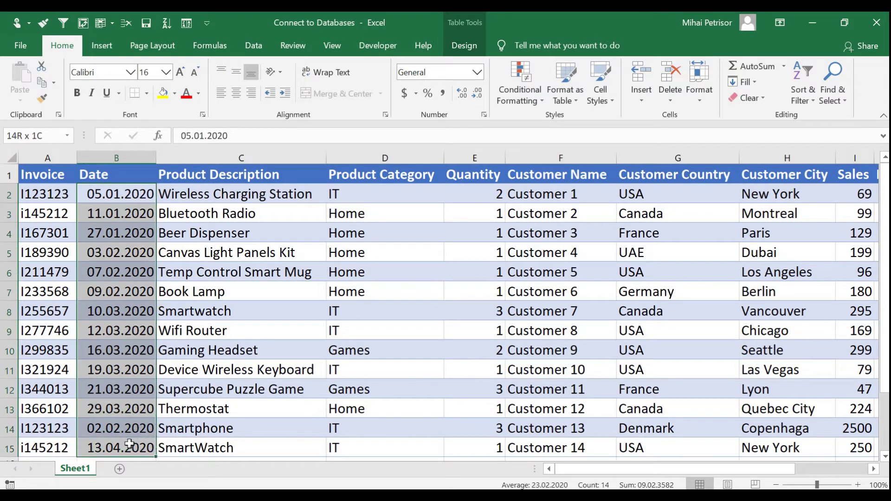
{"action": "scroll", "coordinate": [130, 417], "scroll_direction": "down", "scroll_amount": 2}
{"action": "scroll", "coordinate": [130, 378], "scroll_direction": "up", "scroll_amount": 2}
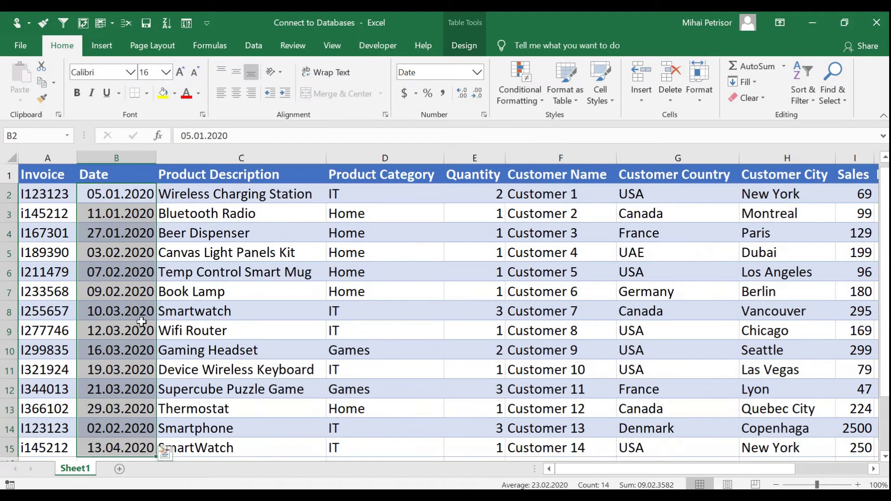
{"action": "left_click", "coordinate": [154, 215]}
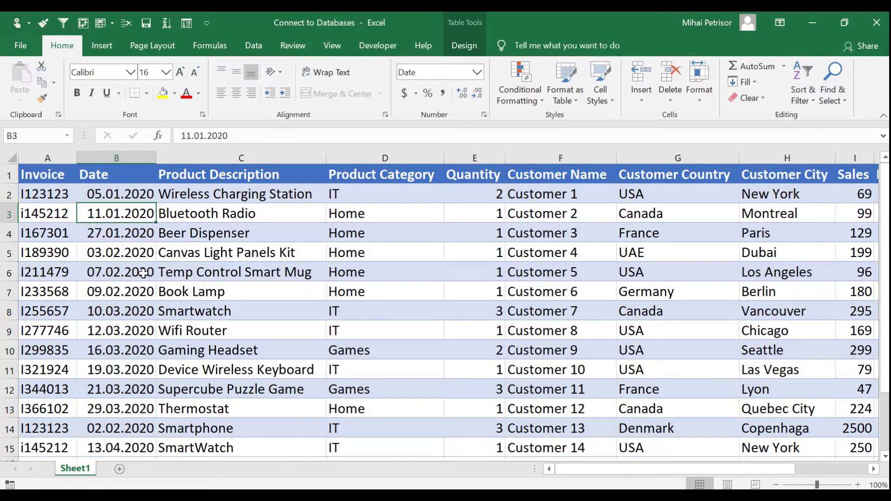
Insert a PivotTable from the sales table onto a new worksheet
{"action": "left_click", "coordinate": [102, 45]}
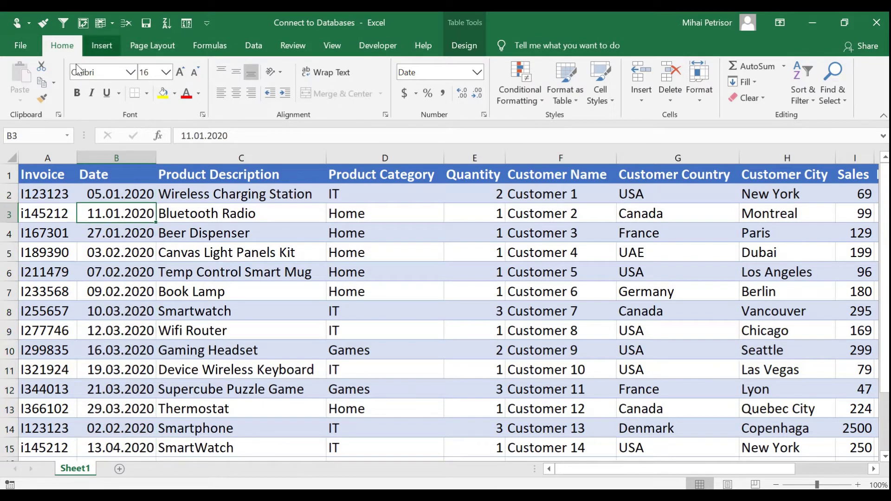
{"action": "left_click", "coordinate": [29, 70]}
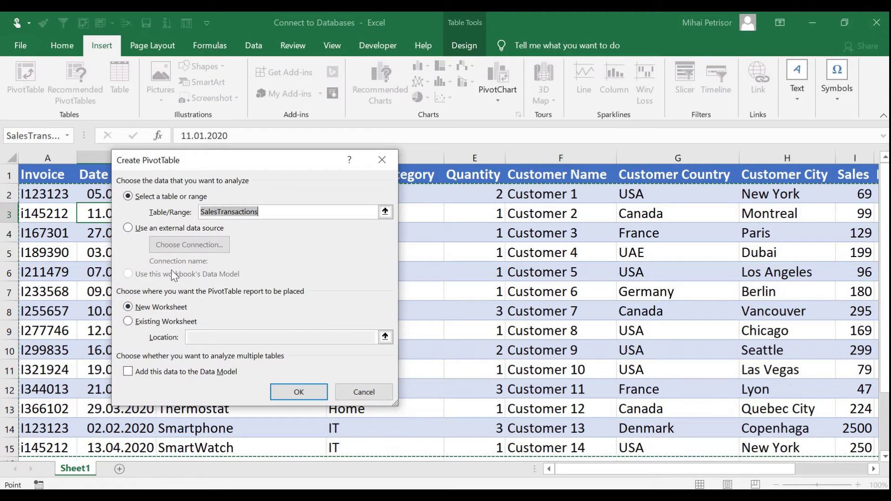
{"action": "left_click", "coordinate": [290, 392]}
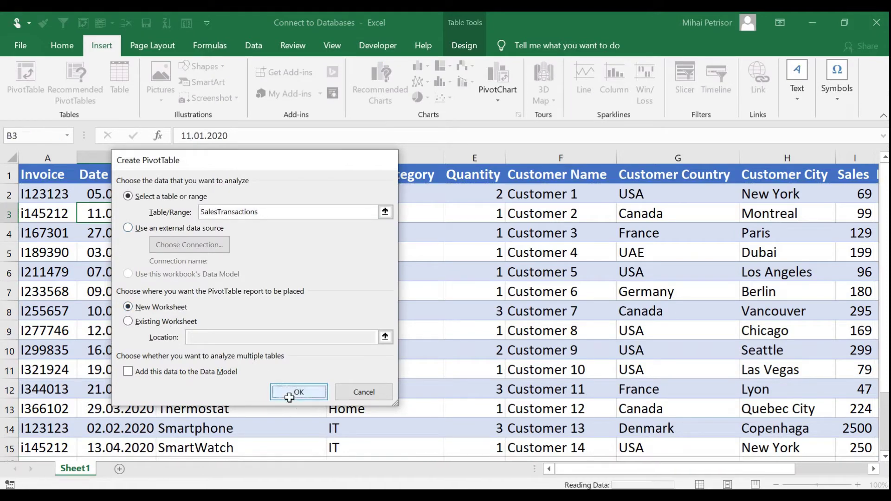
{"action": "left_click", "coordinate": [103, 251]}
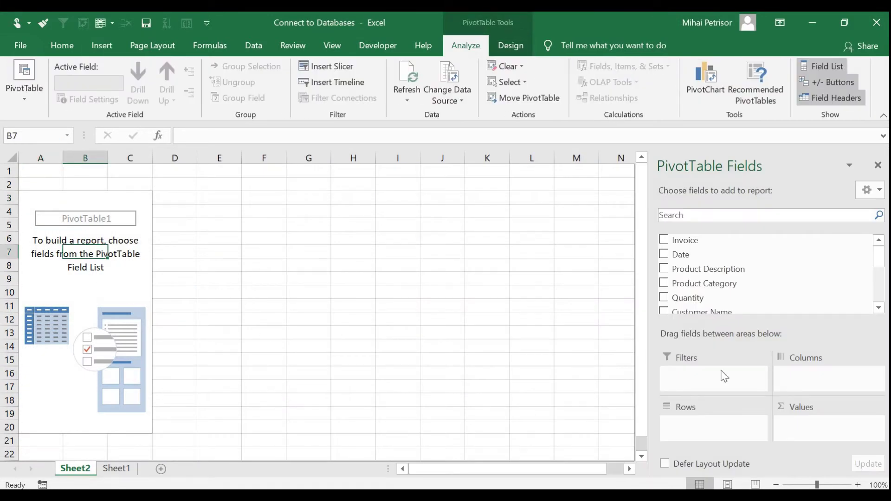
Put Sales in Values, Sales Person in Rows and Date in Filters
{"action": "left_click_drag", "start_coordinate": [878, 251], "coordinate": [879, 272]}
{"action": "left_click_drag", "start_coordinate": [744, 277], "coordinate": [829, 425]}
{"action": "left_click_drag", "start_coordinate": [882, 278], "coordinate": [882, 292]}
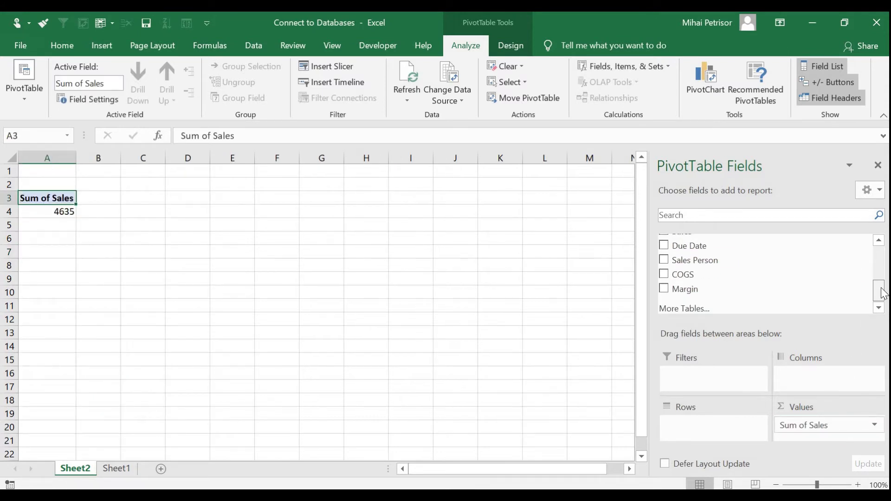
{"action": "left_click_drag", "start_coordinate": [731, 261], "coordinate": [710, 422]}
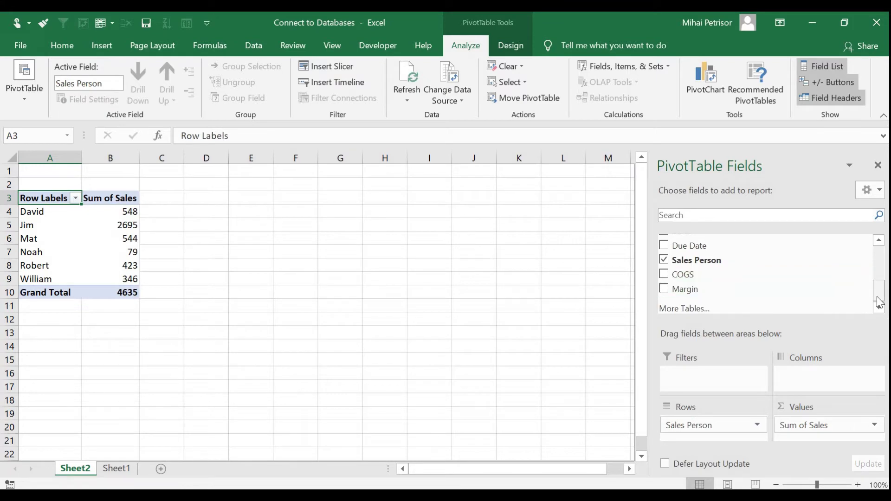
{"action": "left_click_drag", "start_coordinate": [877, 289], "coordinate": [882, 260]}
{"action": "left_click_drag", "start_coordinate": [711, 255], "coordinate": [696, 378]}
Inspect the Date filter's list and leave it set to All
{"action": "left_click", "coordinate": [134, 172]}
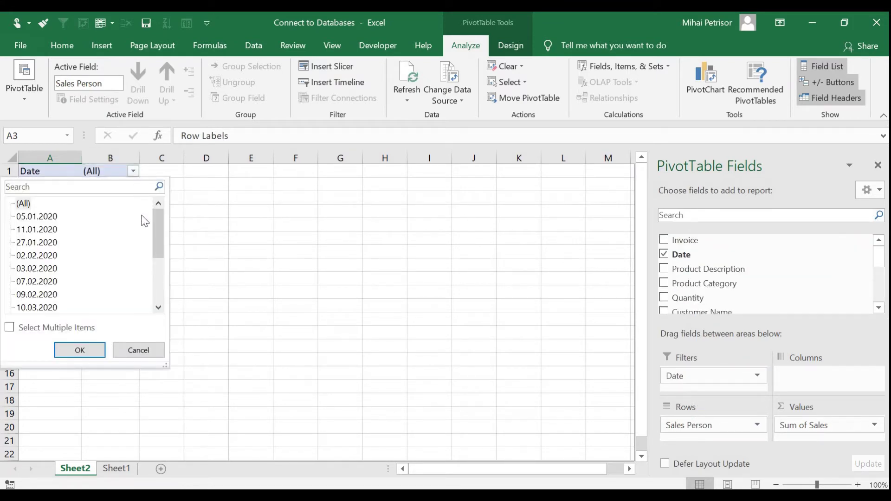
{"action": "mouse_move", "coordinate": [157, 241]}
{"action": "left_mouse_down"}
{"action": "mouse_move", "coordinate": [167, 298]}
{"action": "mouse_move", "coordinate": [160, 229]}
{"action": "left_mouse_up"}
{"action": "left_click", "coordinate": [217, 243]}
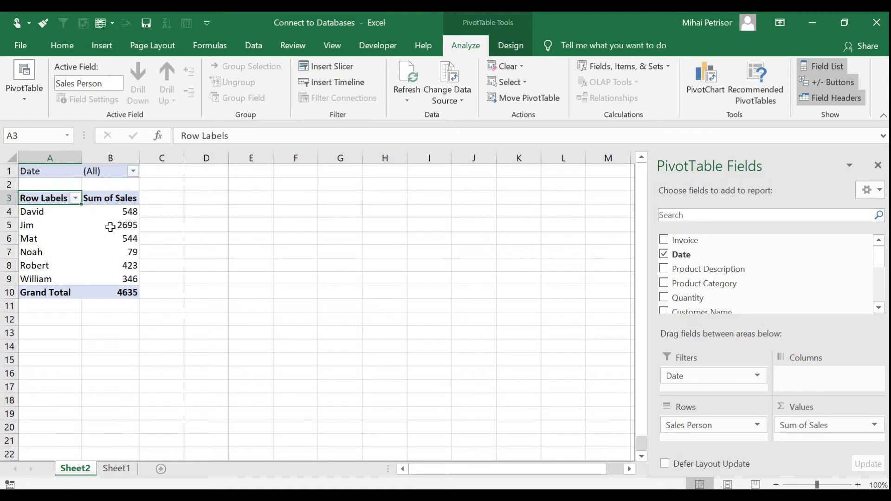
{"action": "left_click", "coordinate": [203, 217]}
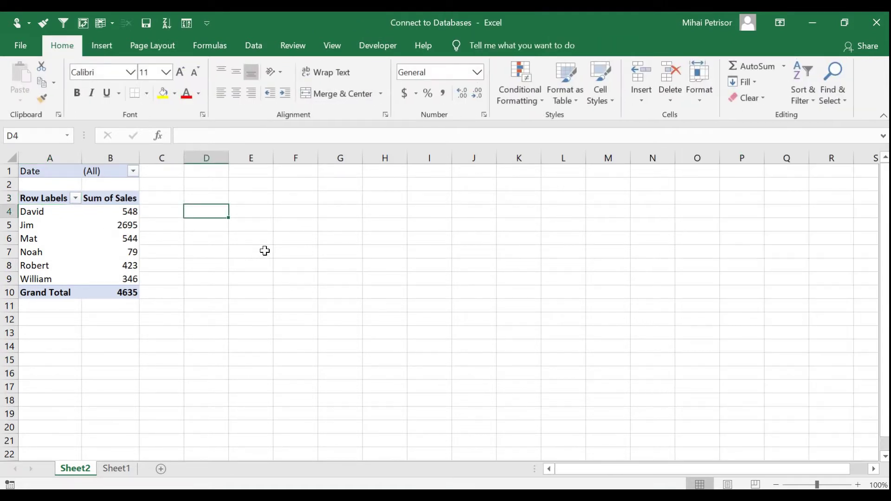
Select cell E3 beside the first pivot table as the second pivot's location
{"action": "left_click", "coordinate": [265, 251]}
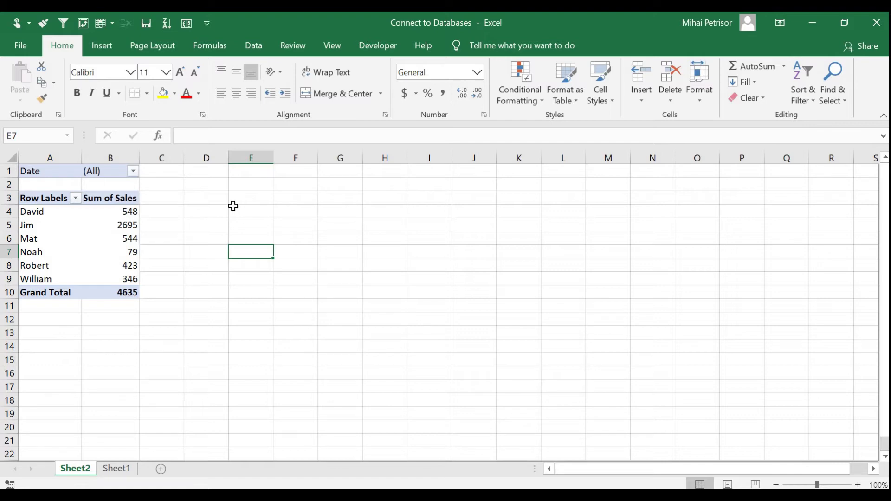
{"action": "left_click", "coordinate": [216, 210]}
{"action": "left_click", "coordinate": [239, 196]}
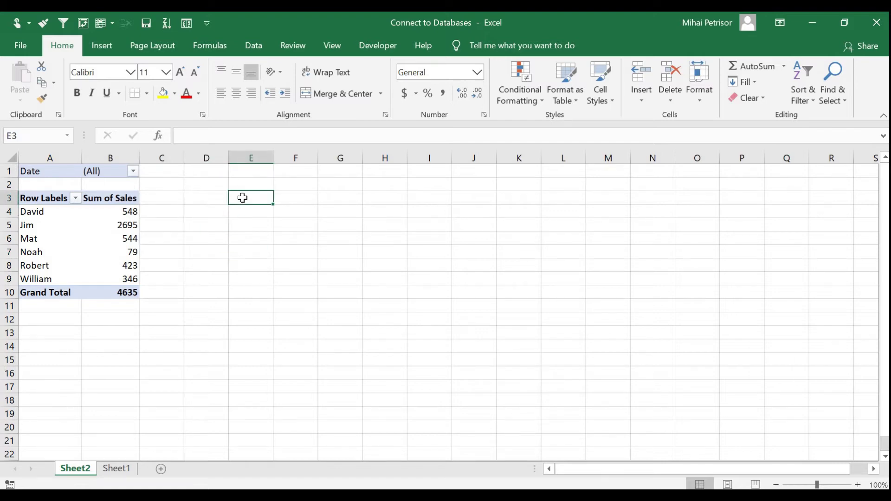
{"action": "left_click", "coordinate": [102, 45]}
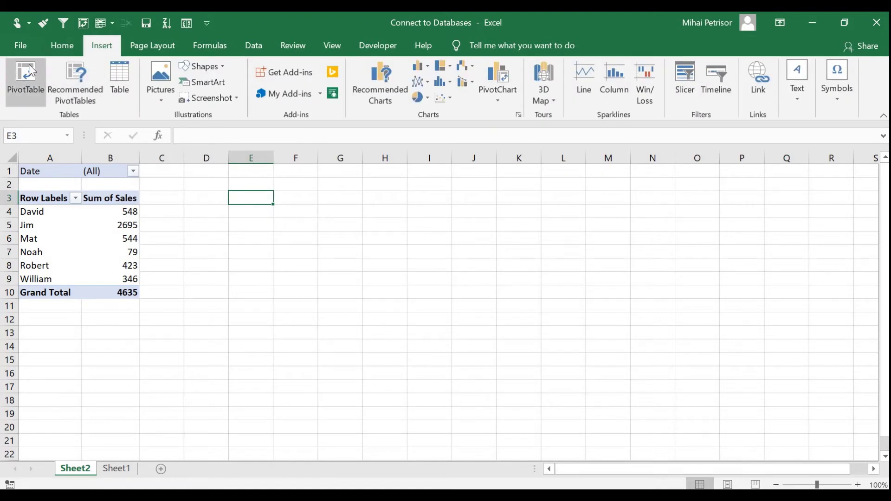
{"action": "left_click", "coordinate": [27, 79]}
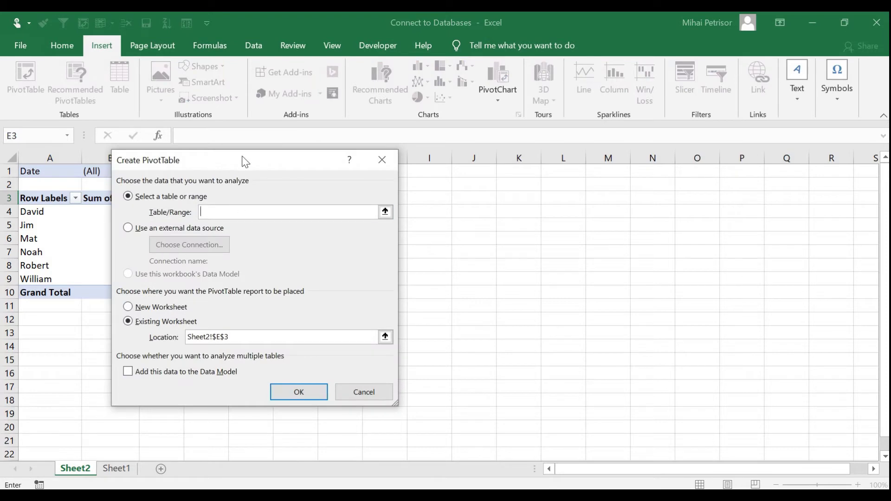
{"action": "left_click_drag", "start_coordinate": [243, 161], "coordinate": [450, 177]}
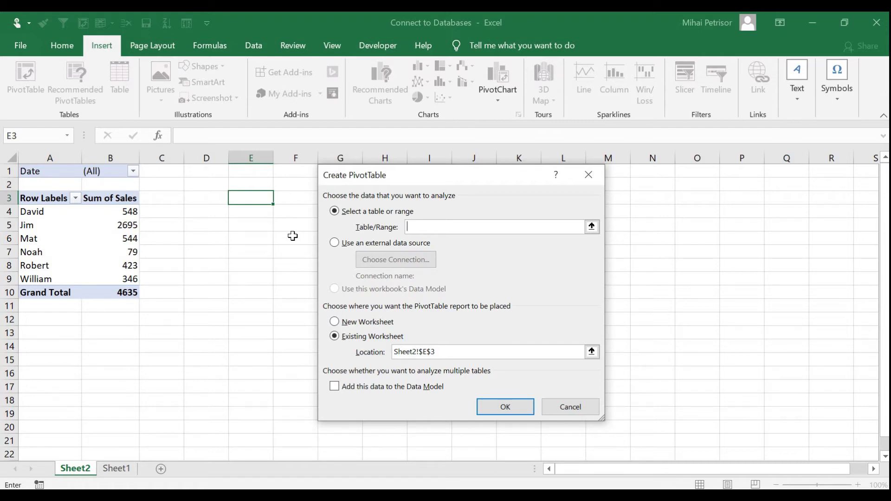
{"action": "left_click", "coordinate": [337, 243]}
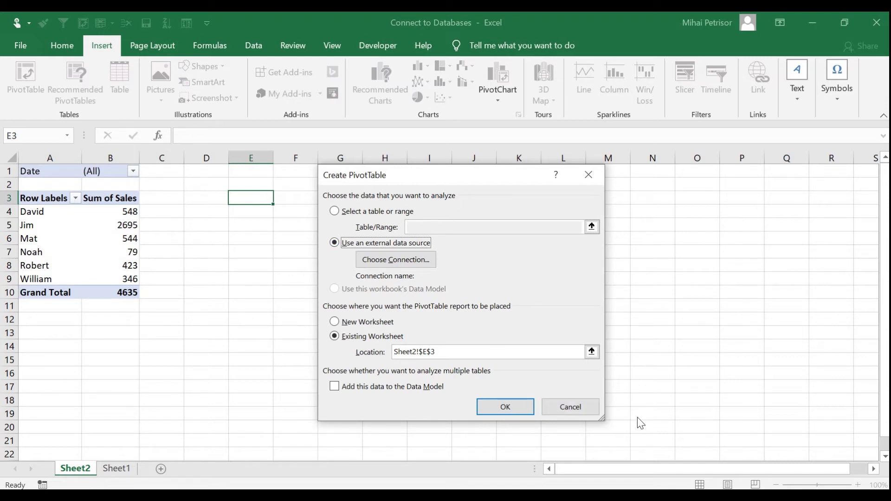
{"action": "left_click", "coordinate": [564, 406]}
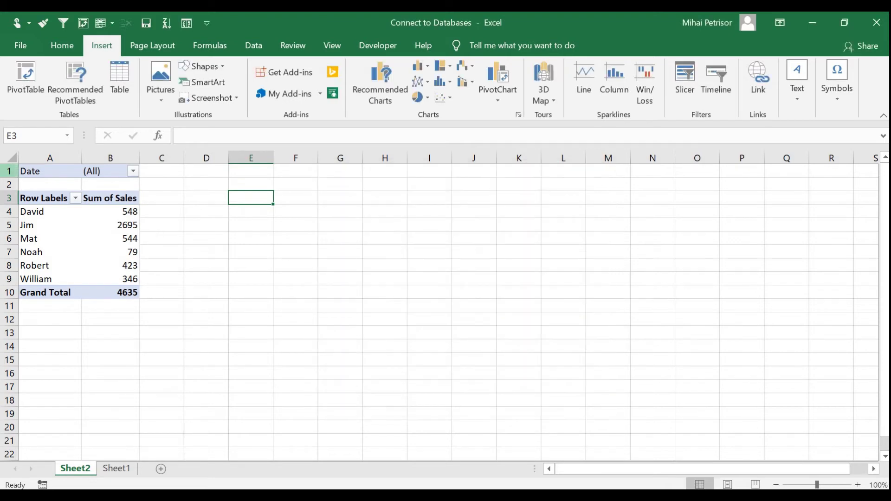
Select all of Sheet2 and raise its font size to 14, then reselect E3
{"action": "left_click", "coordinate": [9, 158]}
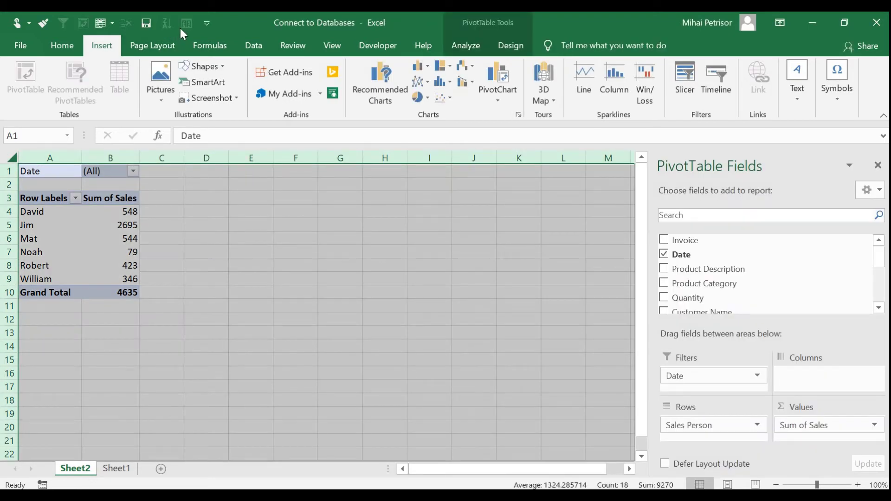
{"action": "left_click", "coordinate": [62, 45]}
{"action": "left_click", "coordinate": [179, 73]}
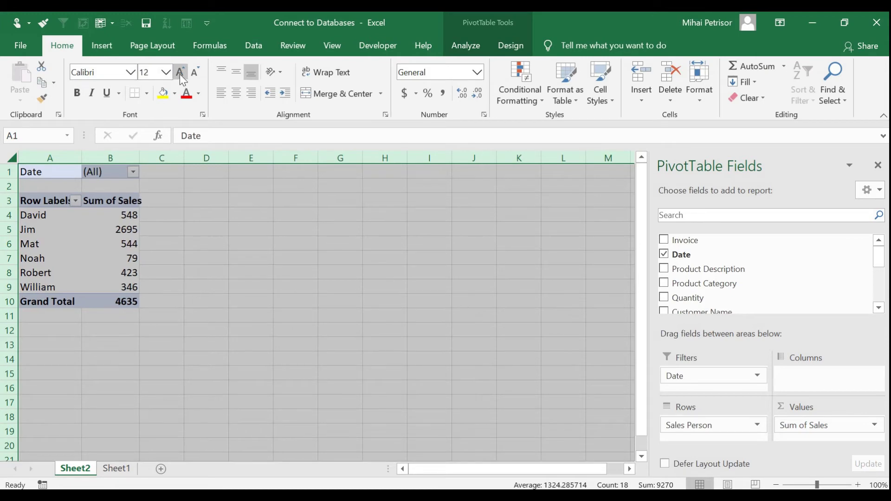
{"action": "left_click", "coordinate": [179, 74]}
{"action": "left_click", "coordinate": [220, 270]}
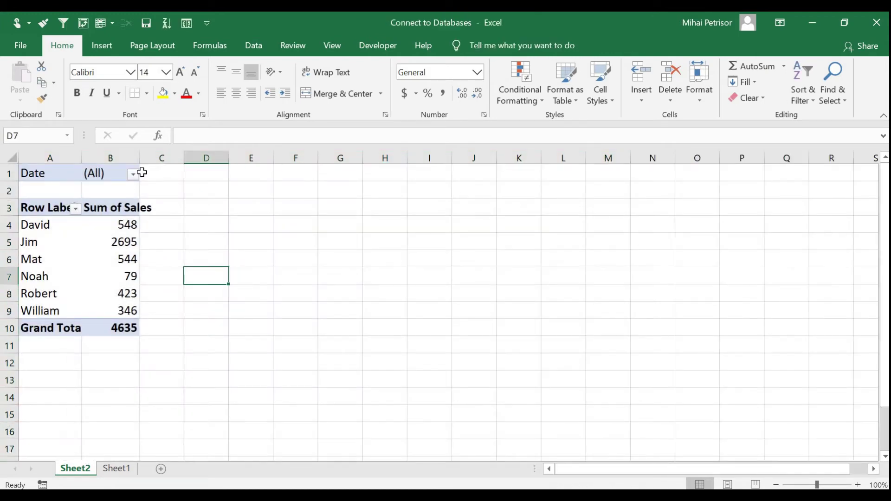
{"action": "left_click", "coordinate": [263, 208]}
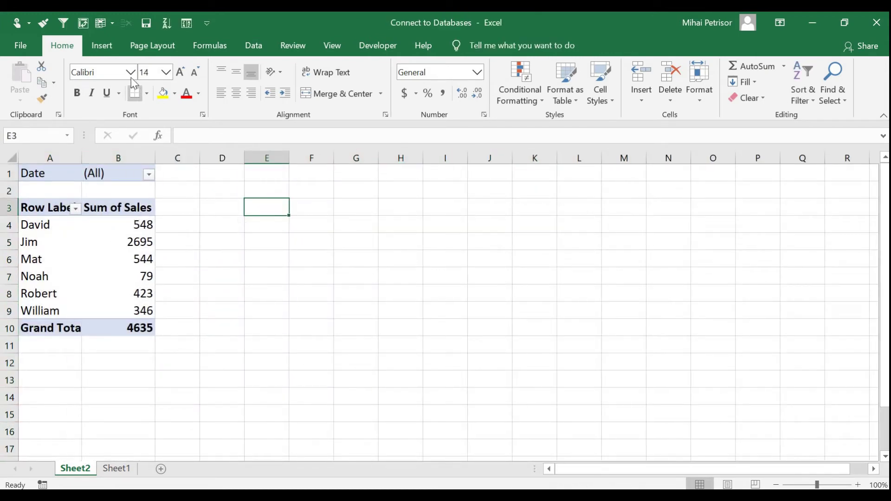
Start a second PivotTable at E3 using an external data connection
{"action": "left_click", "coordinate": [102, 45]}
{"action": "left_click", "coordinate": [35, 85]}
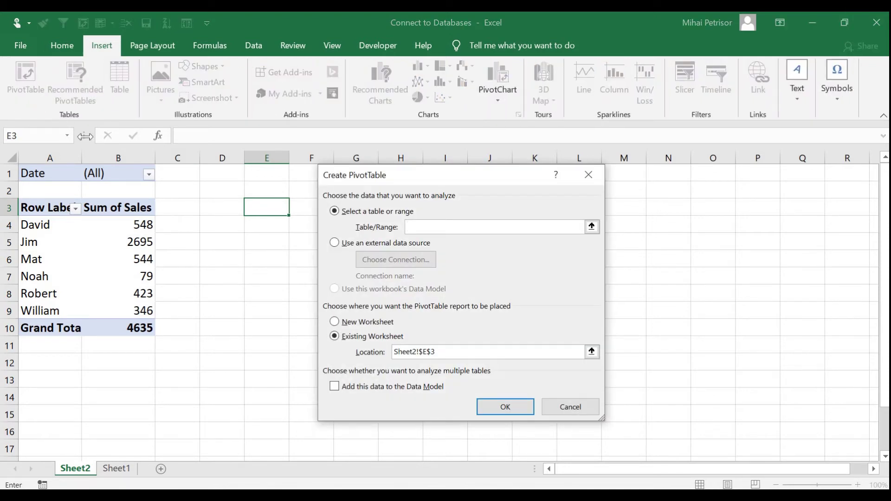
{"action": "left_click", "coordinate": [335, 243]}
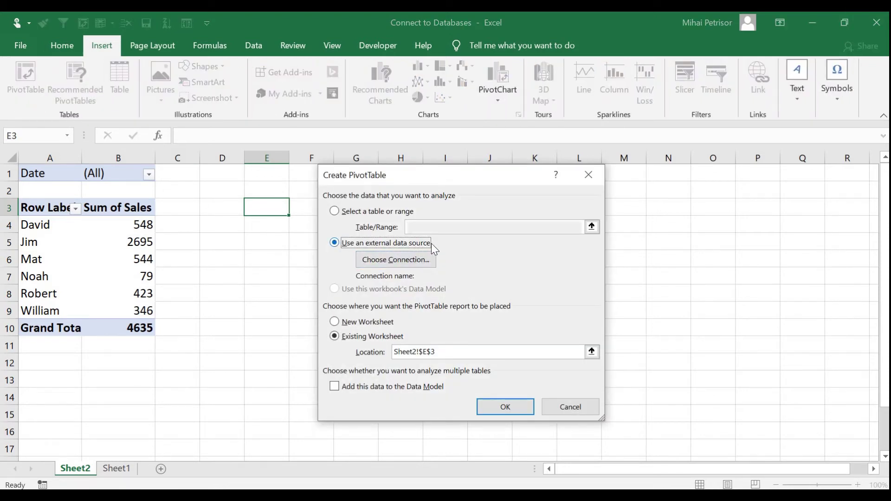
{"action": "left_click", "coordinate": [391, 263]}
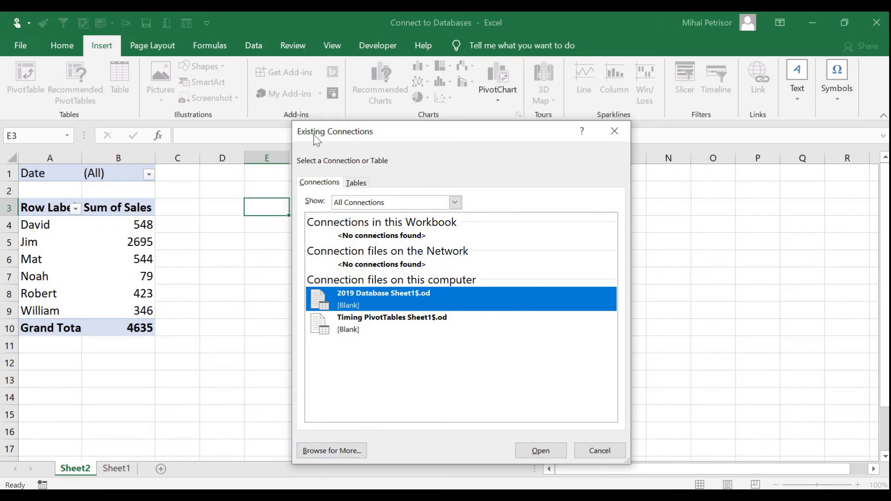
Browse to the Section 6 folder and open the 2019 Database workbook as the source
{"action": "left_click_drag", "start_coordinate": [314, 135], "coordinate": [328, 122]}
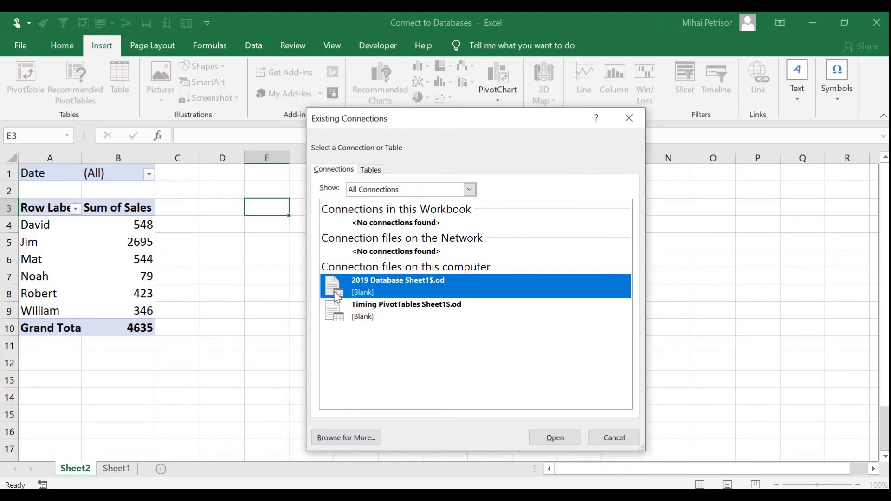
{"action": "left_click", "coordinate": [342, 440]}
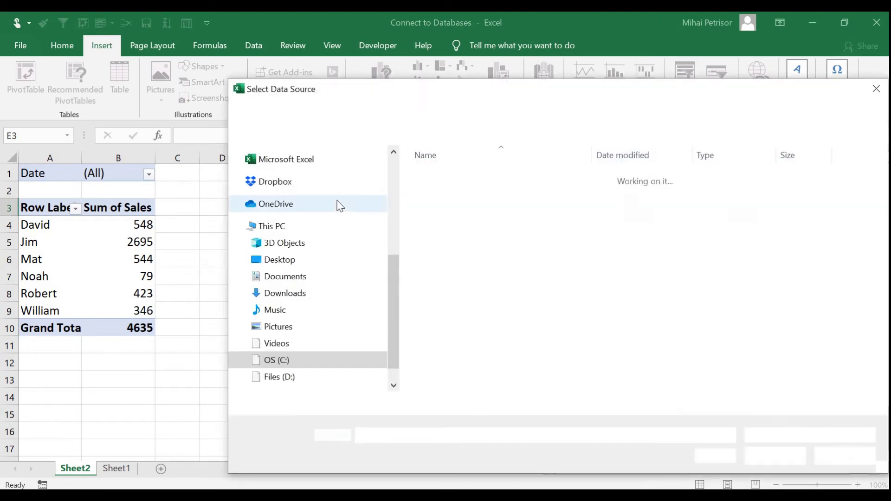
{"action": "left_click_drag", "start_coordinate": [392, 289], "coordinate": [401, 258]}
{"action": "left_click", "coordinate": [325, 171]}
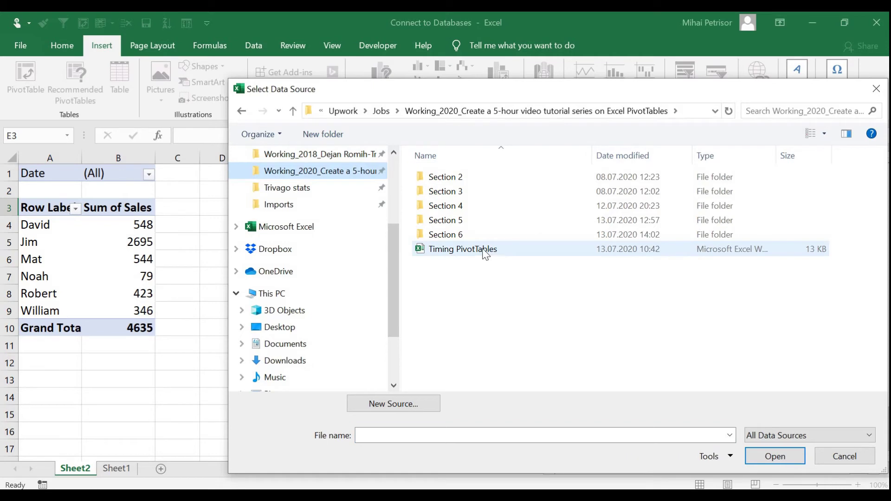
{"action": "double_click", "coordinate": [469, 234]}
{"action": "left_click", "coordinate": [466, 182]}
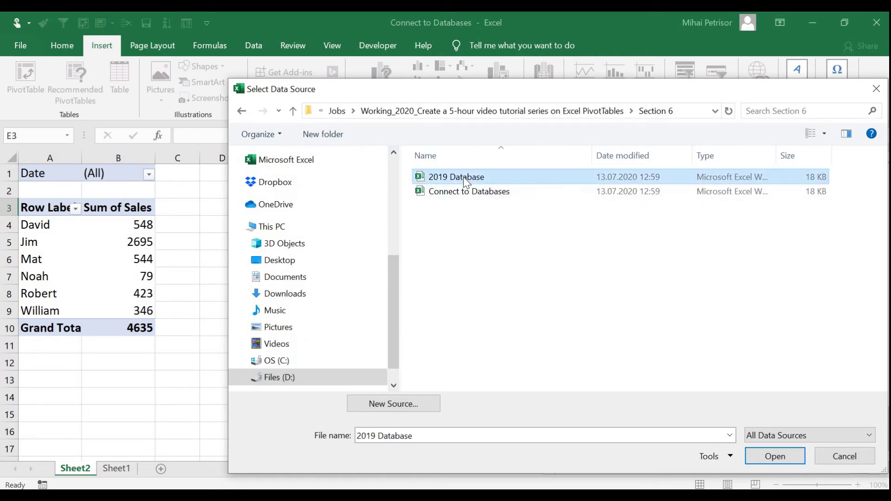
{"action": "double_click", "coordinate": [463, 177]}
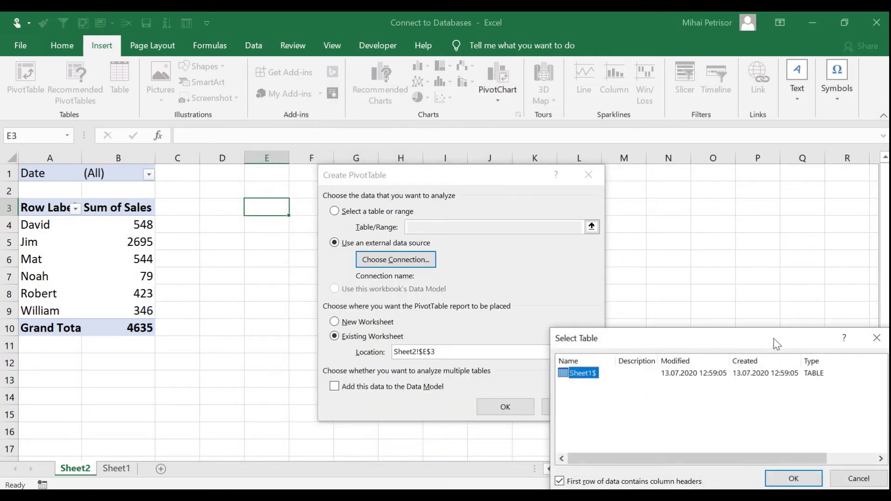
{"action": "left_click_drag", "start_coordinate": [774, 338], "coordinate": [444, 238]}
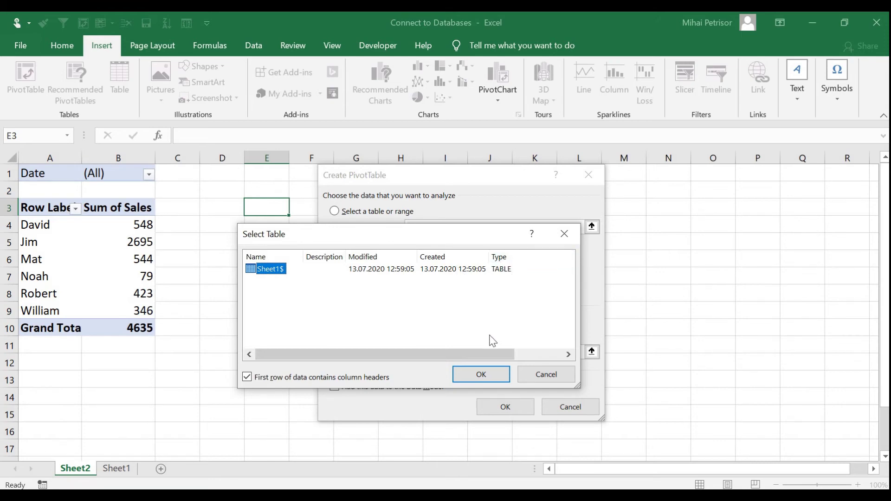
Confirm Sheet1$ as the table from 2019 Database
{"action": "left_click", "coordinate": [483, 375]}
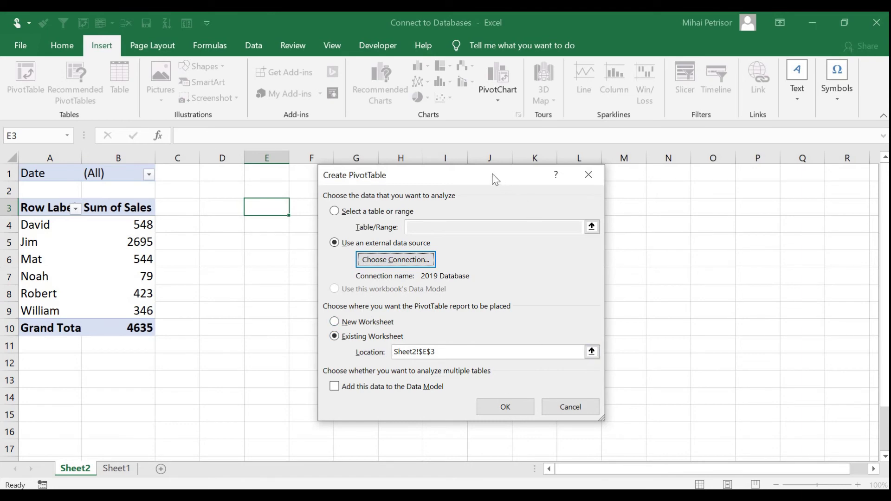
Create the E3 pivot with Date in Filters, Sales Person in Rows and Sales in Values
{"action": "left_click", "coordinate": [504, 385]}
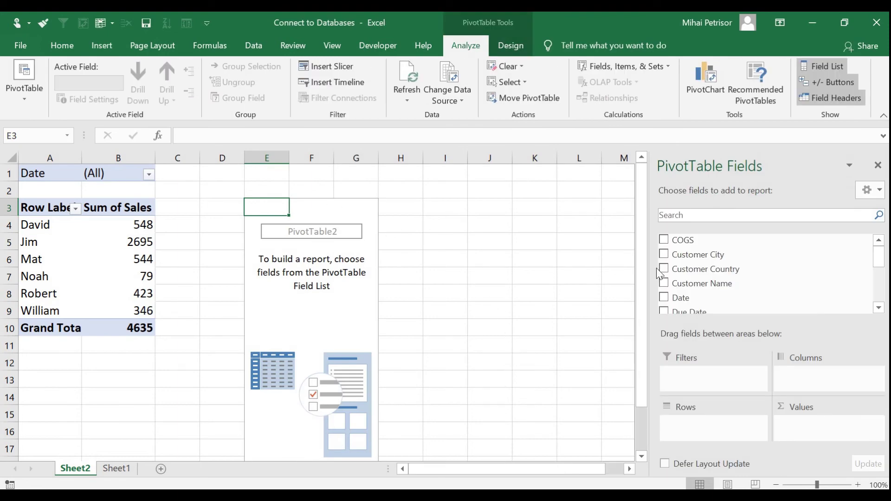
{"action": "mouse_move", "coordinate": [879, 256]}
{"action": "left_mouse_down"}
{"action": "mouse_move", "coordinate": [878, 303]}
{"action": "mouse_move", "coordinate": [881, 261]}
{"action": "left_mouse_up"}
{"action": "mouse_move", "coordinate": [878, 255]}
{"action": "left_mouse_down"}
{"action": "mouse_move", "coordinate": [885, 303]}
{"action": "mouse_move", "coordinate": [884, 253]}
{"action": "left_mouse_up"}
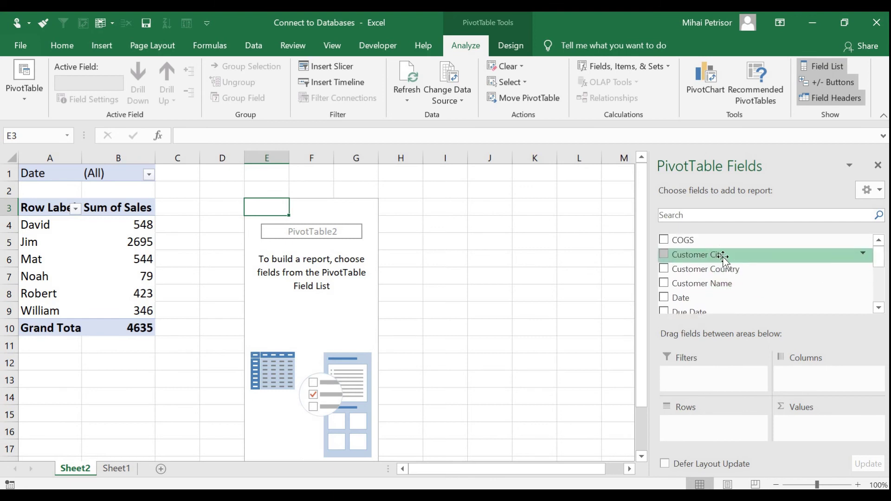
{"action": "left_click_drag", "start_coordinate": [717, 297], "coordinate": [713, 377]}
{"action": "scroll", "coordinate": [722, 284], "scroll_direction": "down", "scroll_amount": 5}
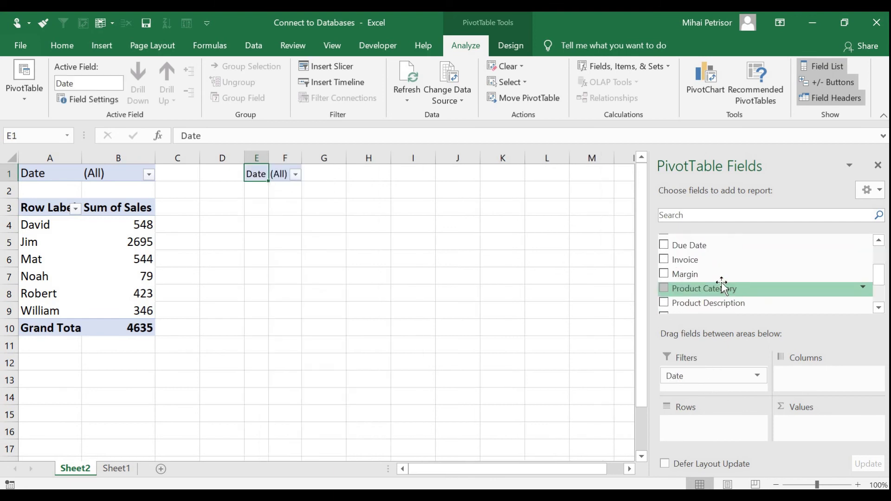
{"action": "left_click_drag", "start_coordinate": [710, 288], "coordinate": [704, 422]}
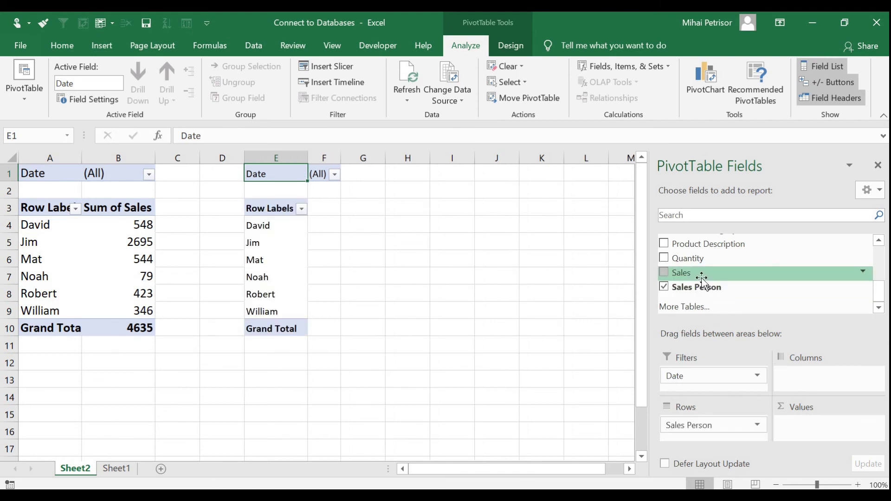
{"action": "left_click_drag", "start_coordinate": [702, 278], "coordinate": [808, 425]}
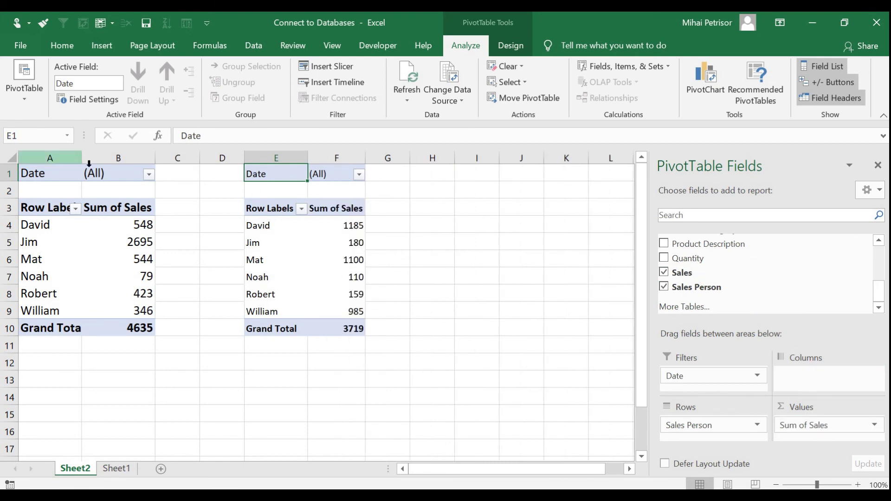
Set columns E:F to 14-point text and autofit their widths to the pivot's labels
{"action": "left_click", "coordinate": [276, 158]}
{"action": "left_click_drag", "start_coordinate": [339, 160], "coordinate": [338, 161]}
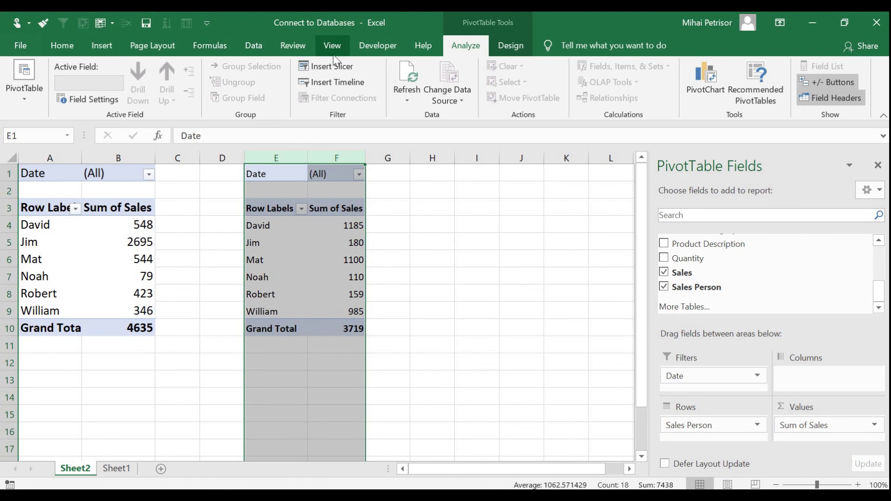
{"action": "left_click", "coordinate": [62, 45]}
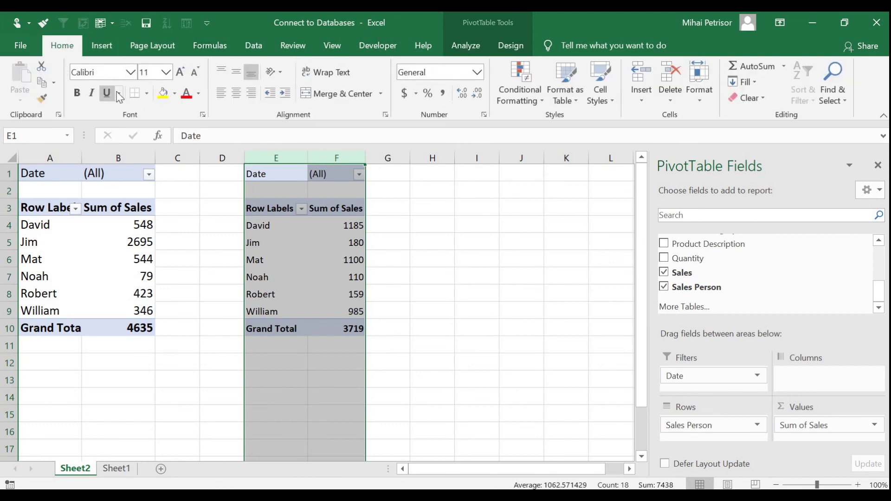
{"action": "left_click", "coordinate": [181, 73]}
{"action": "left_click", "coordinate": [183, 74]}
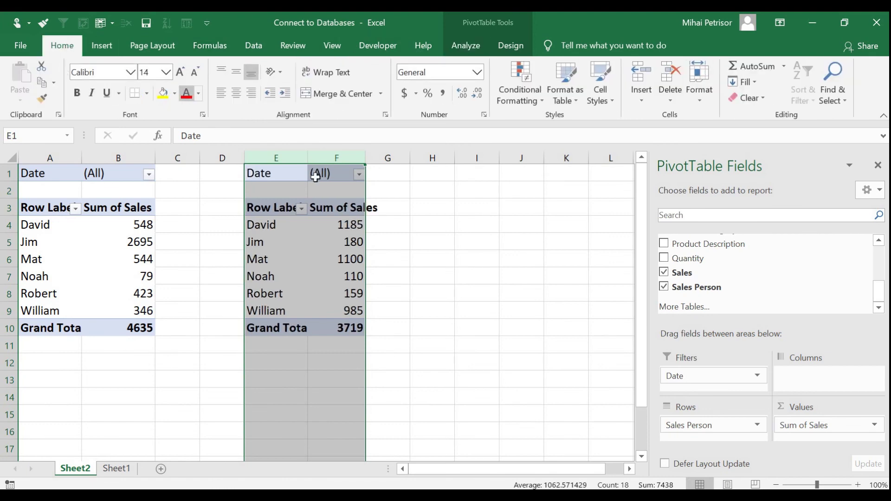
{"action": "double_click", "coordinate": [364, 154]}
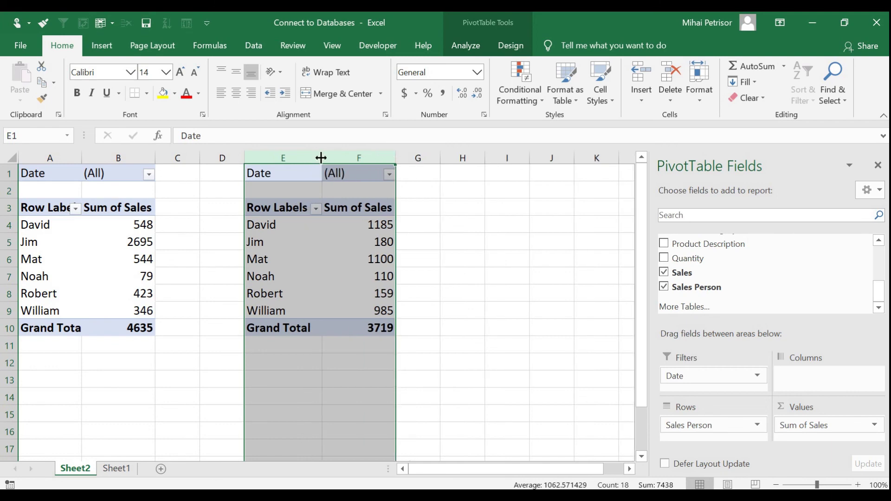
{"action": "left_click", "coordinate": [298, 259]}
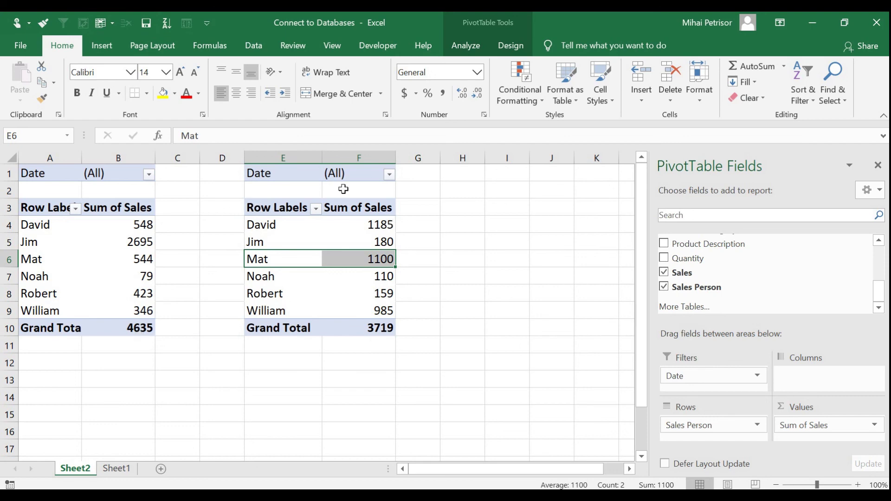
{"action": "left_click", "coordinate": [389, 175]}
{"action": "scroll", "coordinate": [386, 246], "scroll_direction": "down", "scroll_amount": 1}
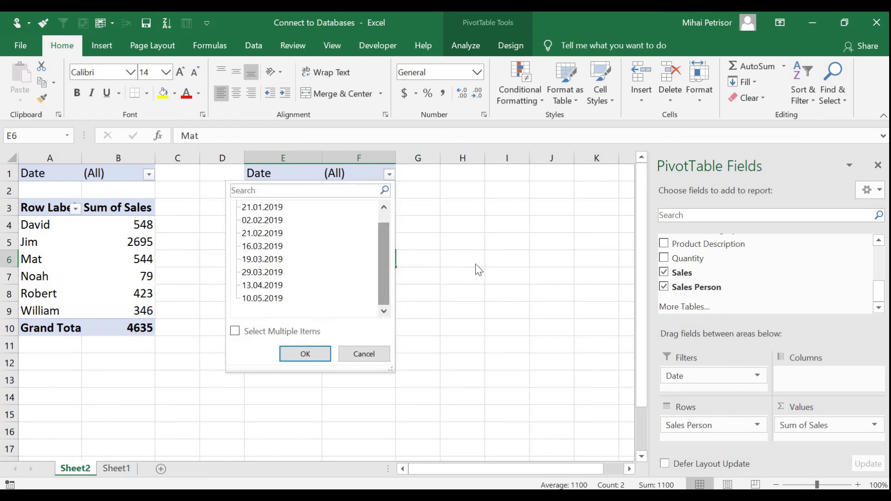
{"action": "left_click", "coordinate": [478, 269]}
{"action": "left_click", "coordinate": [149, 176]}
{"action": "scroll", "coordinate": [151, 226], "scroll_direction": "down", "scroll_amount": 1}
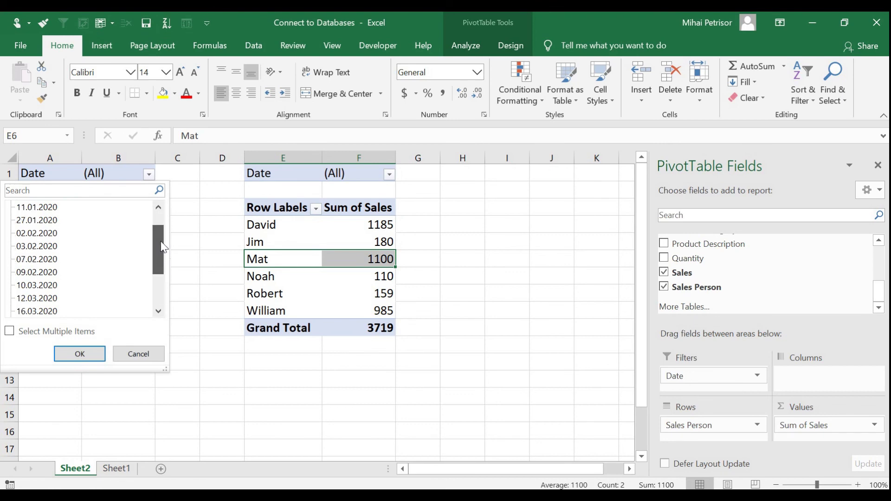
{"action": "scroll", "coordinate": [151, 227], "scroll_direction": "up", "scroll_amount": 1}
{"action": "left_click", "coordinate": [225, 221]}
{"action": "left_click", "coordinate": [109, 257]}
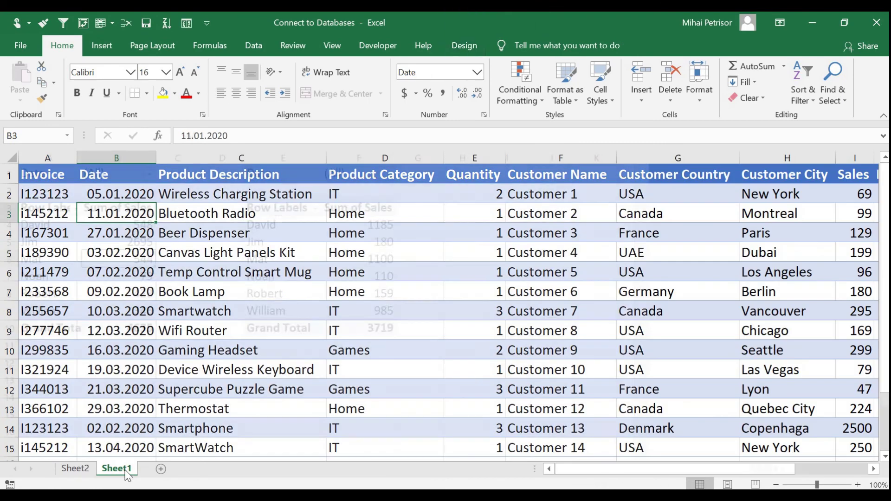
{"action": "left_click", "coordinate": [116, 469]}
{"action": "left_click", "coordinate": [270, 330]}
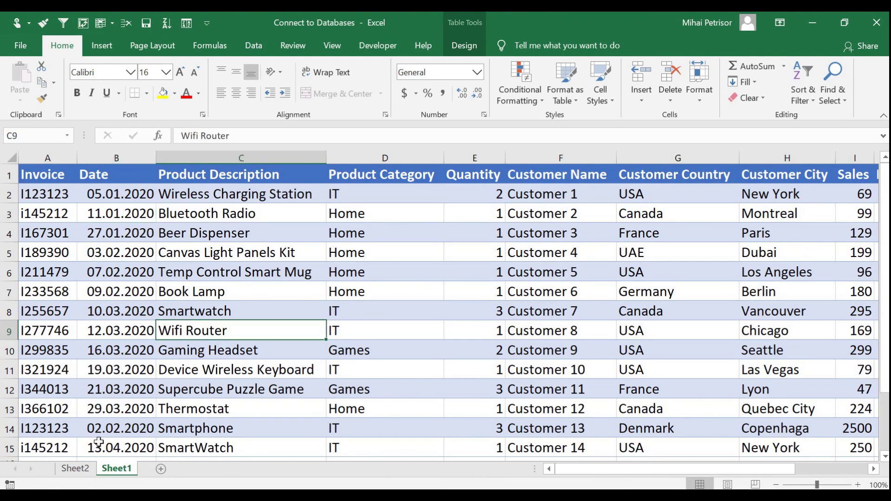
{"action": "left_click", "coordinate": [75, 469]}
{"action": "left_click", "coordinate": [391, 178]}
{"action": "scroll", "coordinate": [386, 264], "scroll_direction": "down", "scroll_amount": 1}
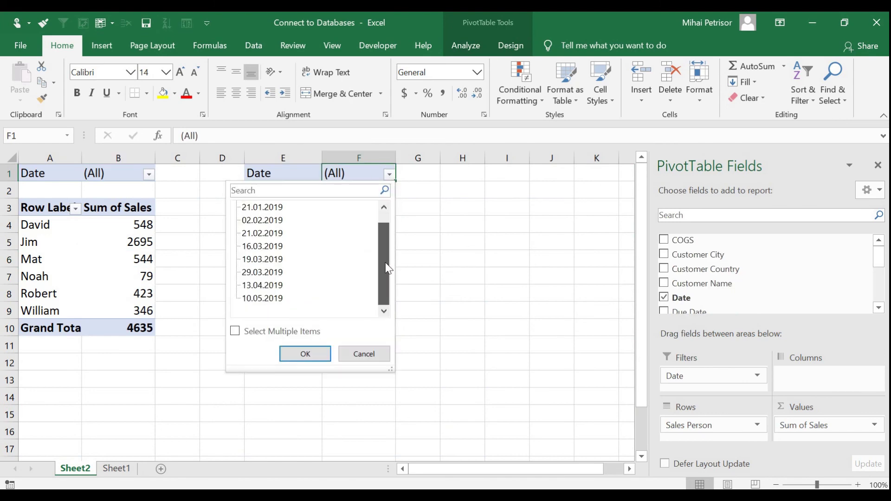
{"action": "scroll", "coordinate": [386, 265], "scroll_direction": "up", "scroll_amount": 1}
{"action": "left_click", "coordinate": [170, 408]}
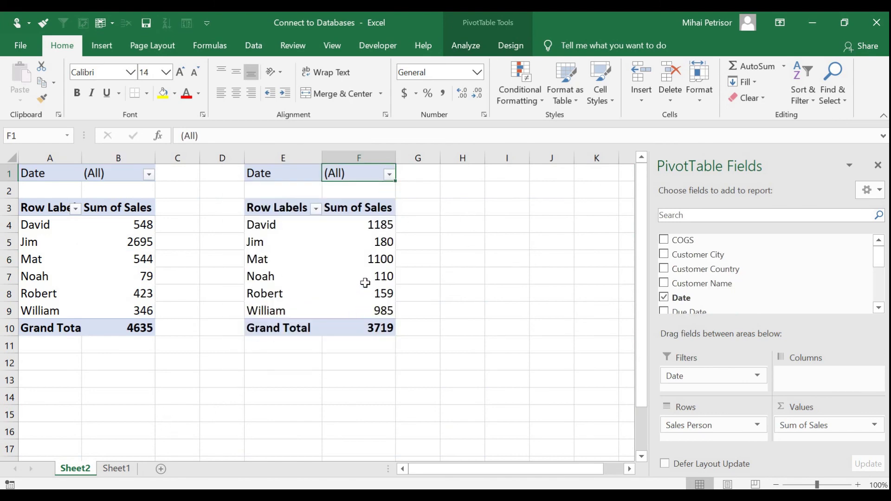
{"action": "mouse_move", "coordinate": [357, 274]}
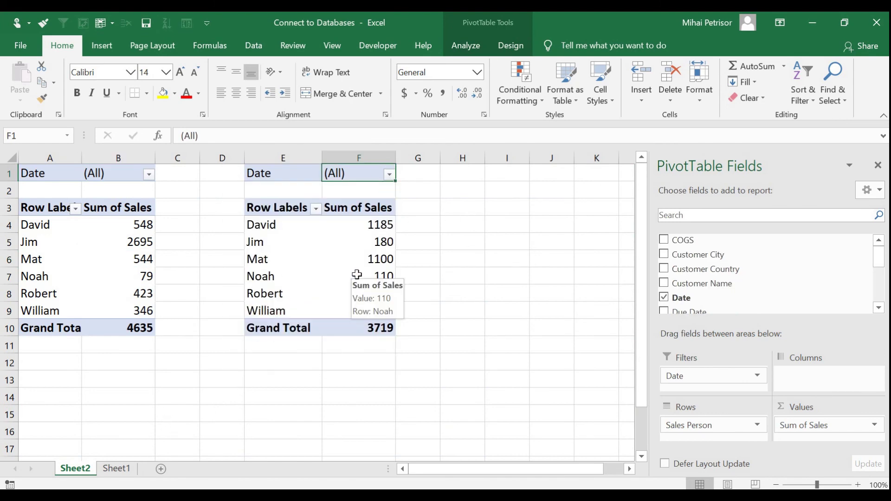